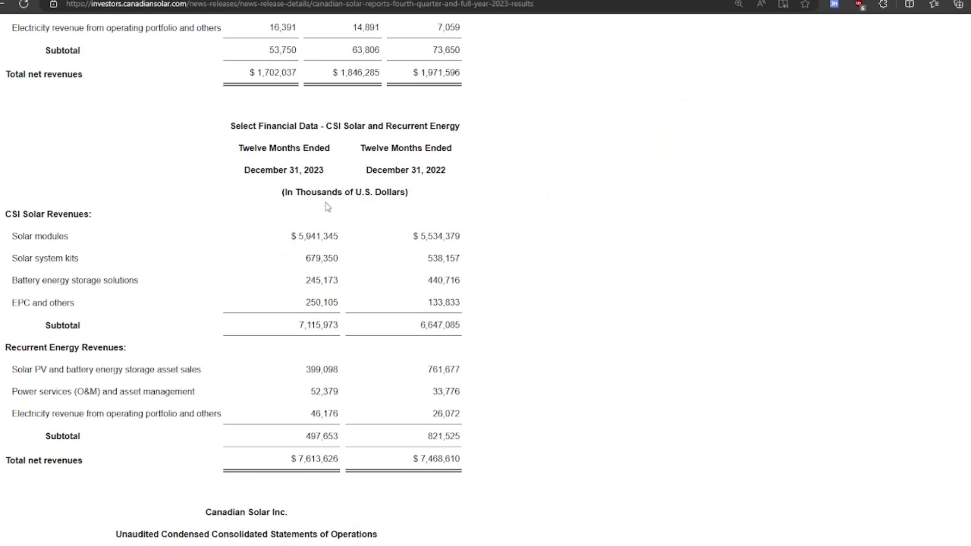
Compare the 2022 and 2023 solar module revenues in the CSI Solar section of the twelve-month financial data
drag(419, 237, 447, 239)
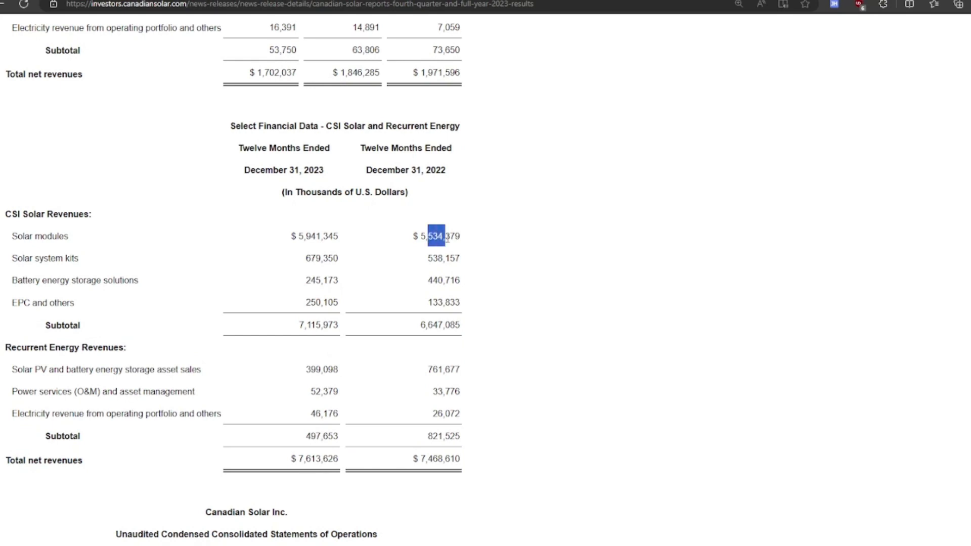
click(279, 248)
drag(307, 236, 320, 236)
click(306, 247)
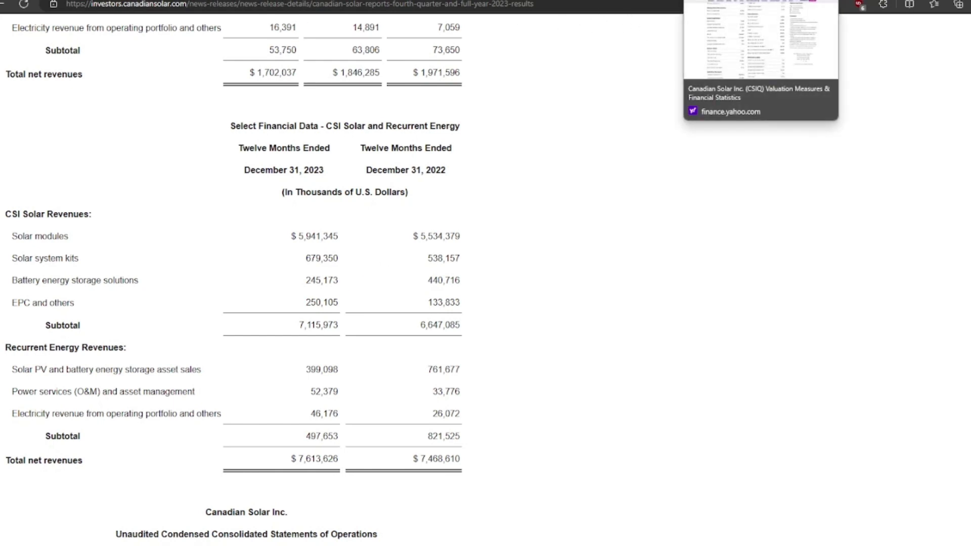
Switch to the Yahoo Finance statistics page for CSIQ and examine the short percentages of float and of shares outstanding
click(733, 1)
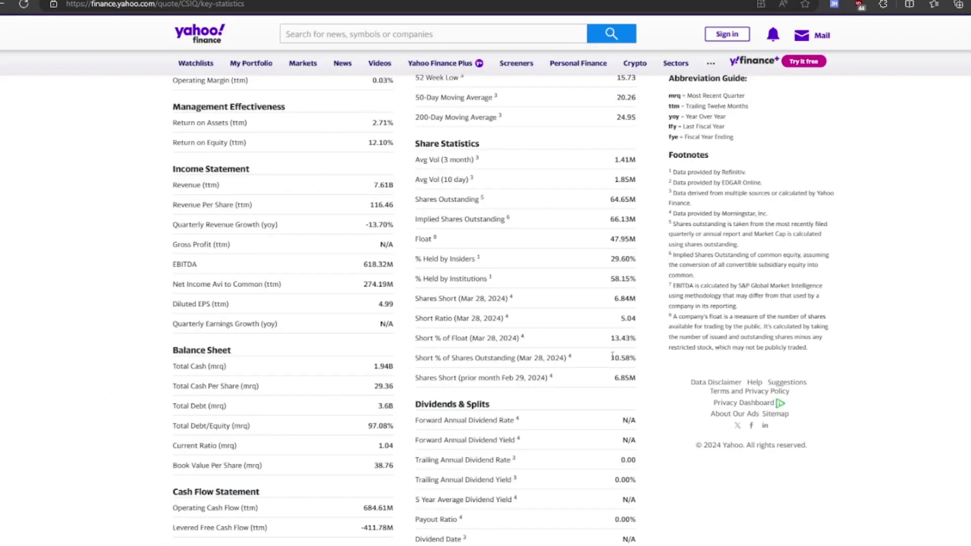
drag(612, 342, 625, 341)
click(626, 345)
drag(610, 358, 631, 357)
click(648, 397)
Open Canadian Solar's analyst estimates and examine the number of analysts and the 2024 and 2025 earnings estimates
scroll(533, 169, up, 10)
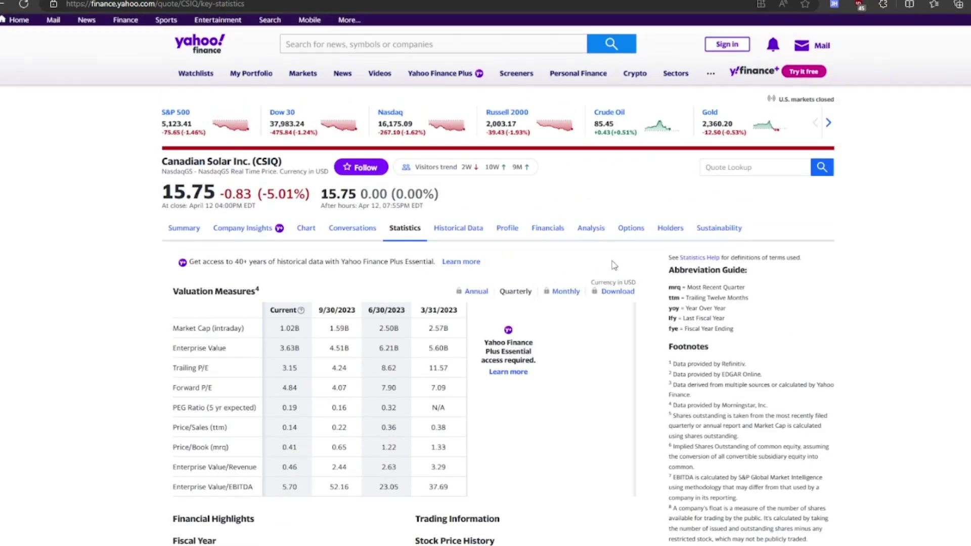
click(588, 230)
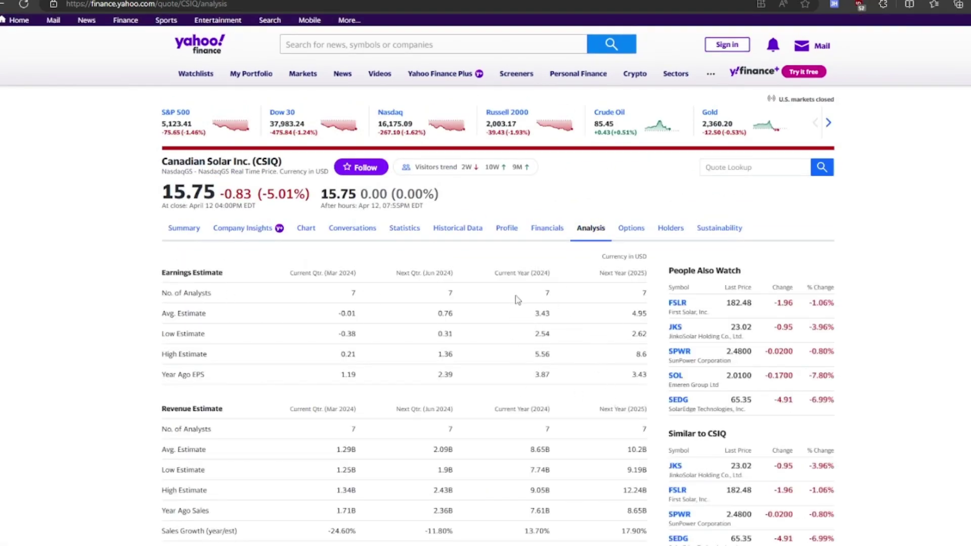
double_click(547, 293)
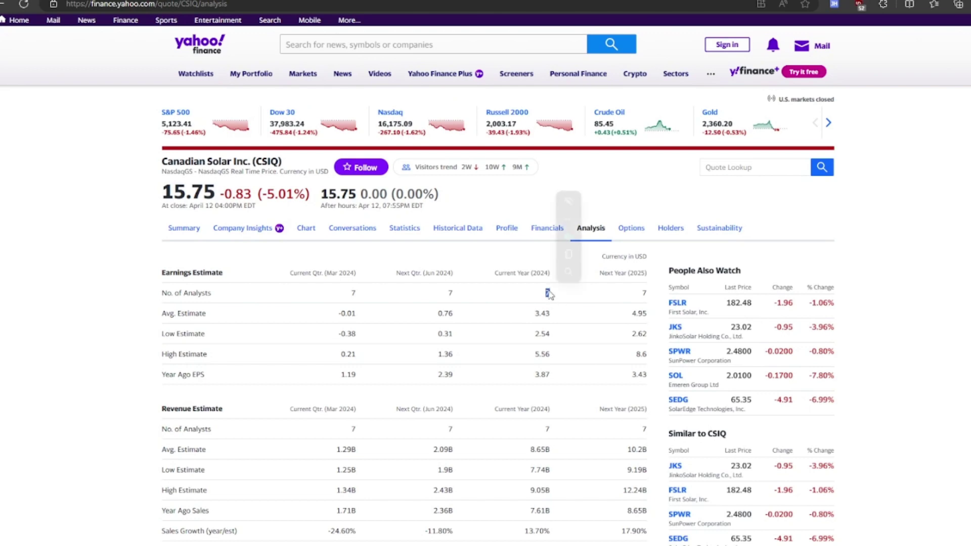
click(551, 292)
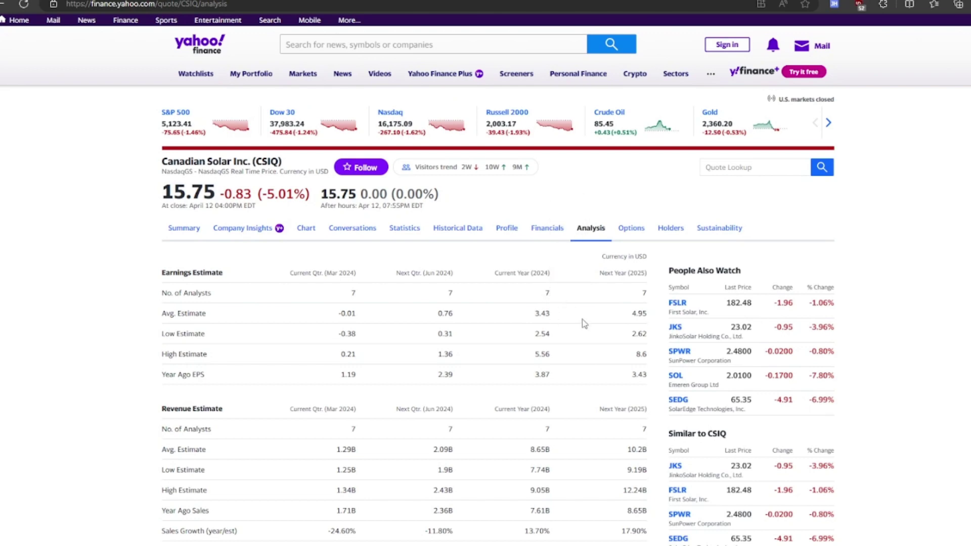
double_click(536, 334)
click(534, 366)
drag(634, 341, 626, 360)
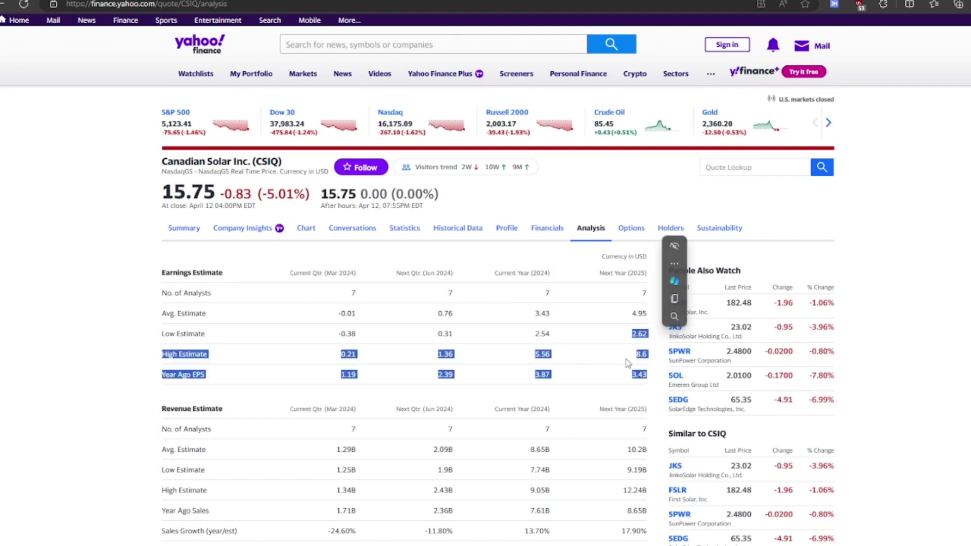
click(629, 347)
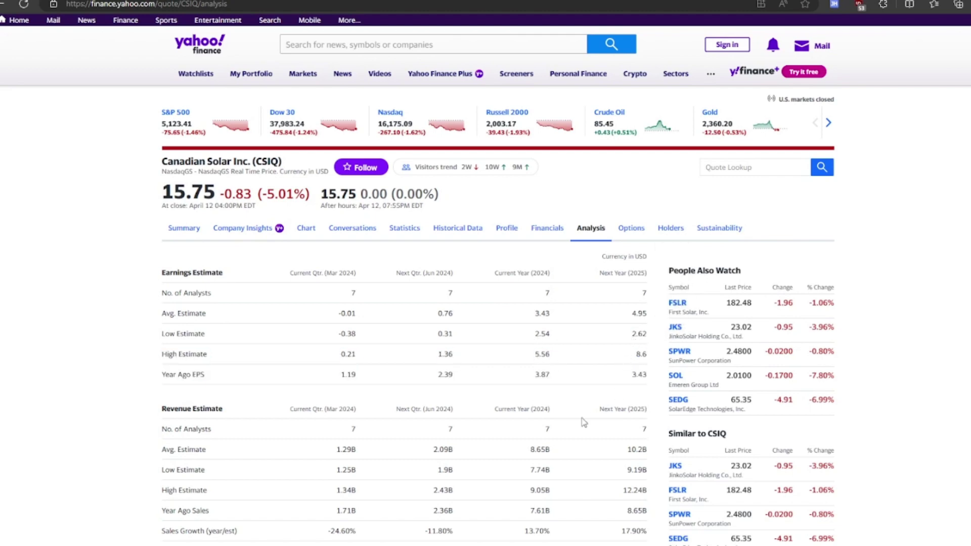
Examine the revenue estimates for Canadian Solar, including the sales growth expected for next year (2025)
scroll(586, 419, down, 2)
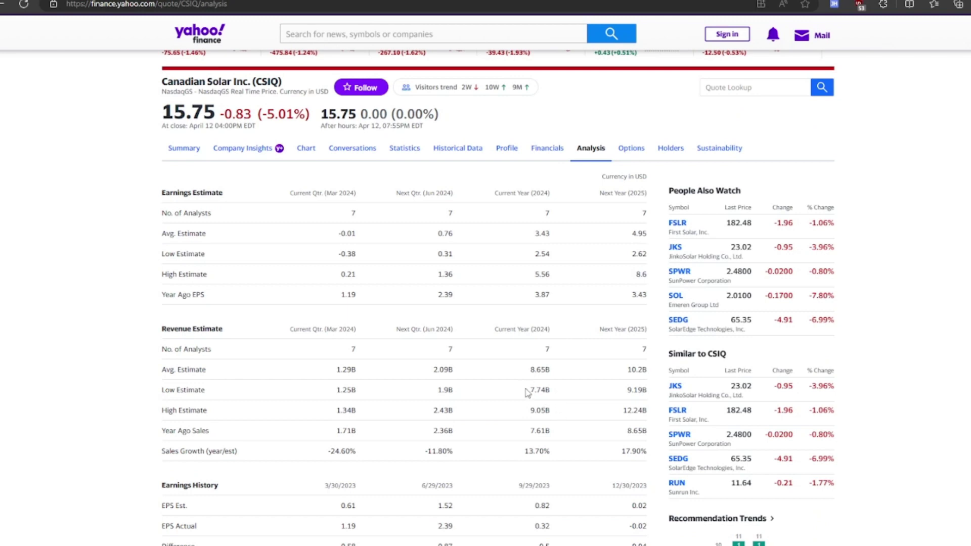
drag(621, 454, 627, 474)
click(639, 467)
click(630, 471)
click(623, 469)
mouse_move(760, 40)
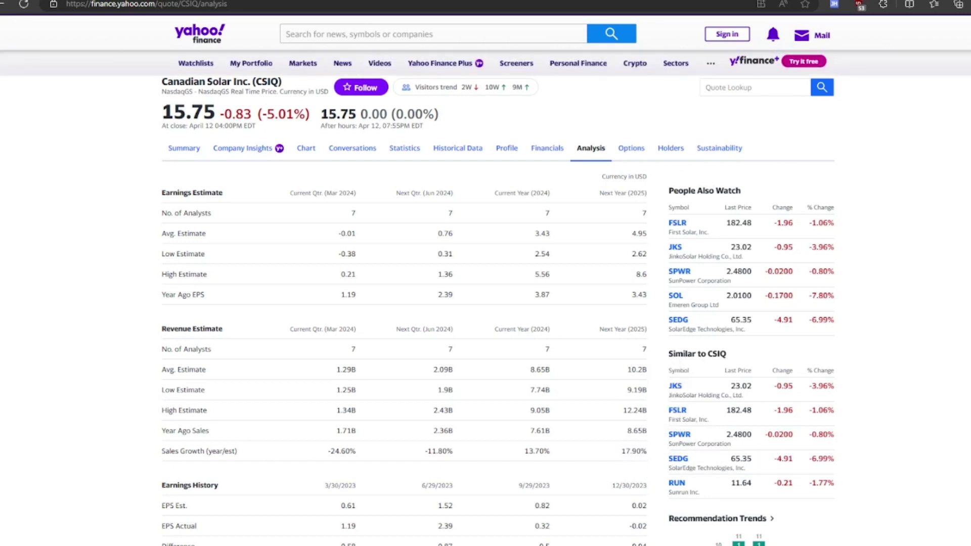
Switch to the CSIQ valuation spreadsheet and review its 2024 EPS and revenue estimates
key(ctrl+Tab)
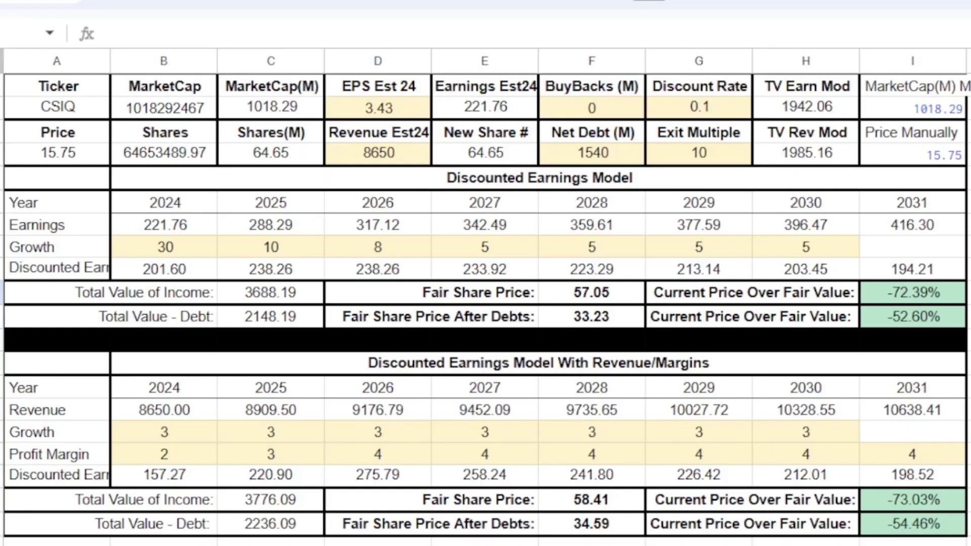
click(372, 187)
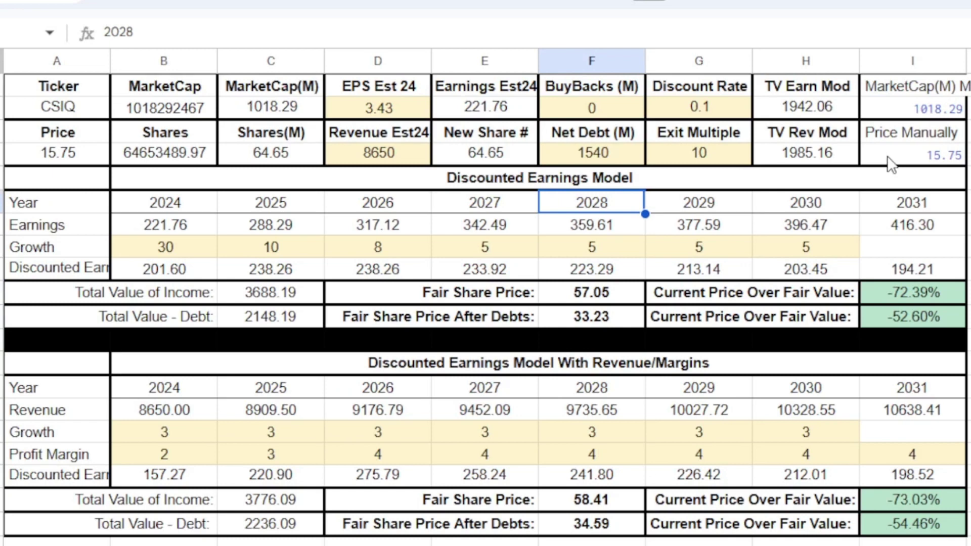
click(593, 271)
click(778, 228)
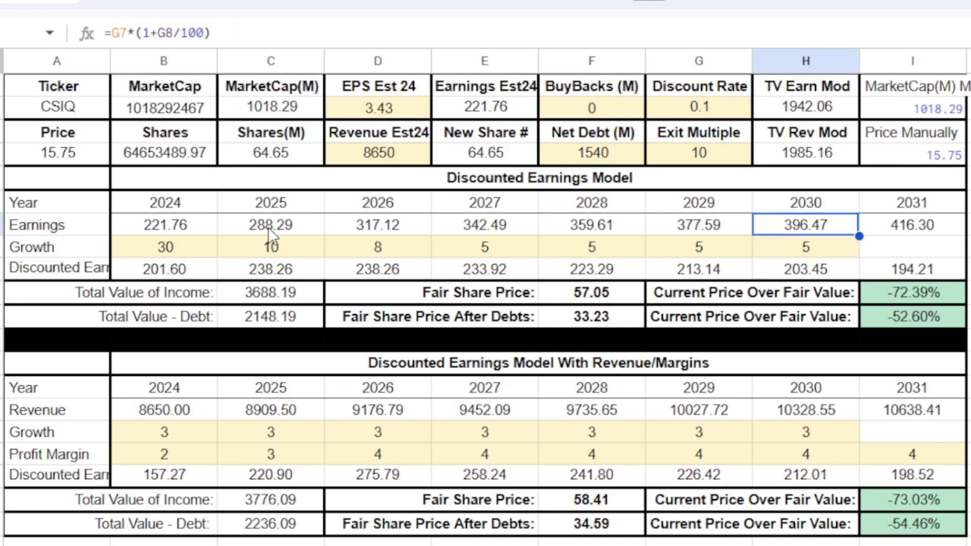
click(368, 110)
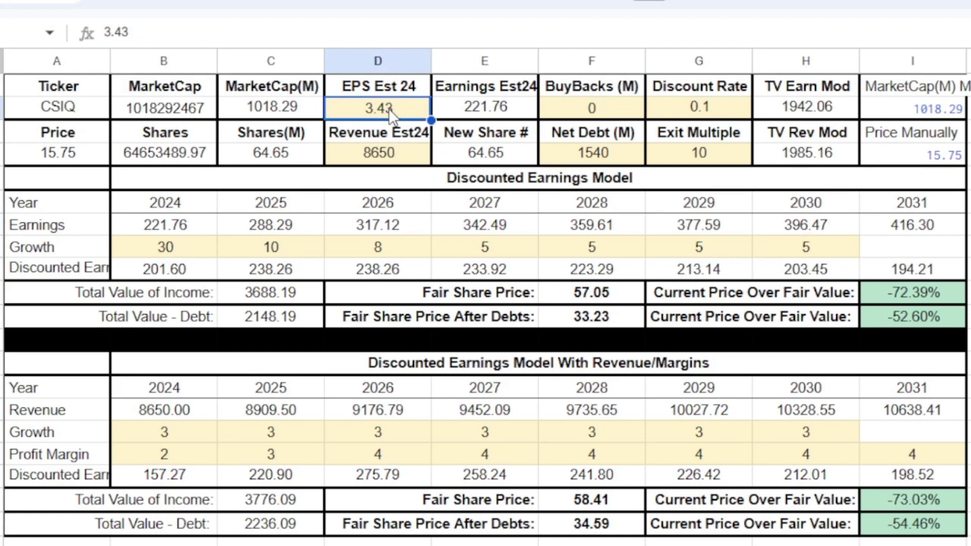
click(393, 153)
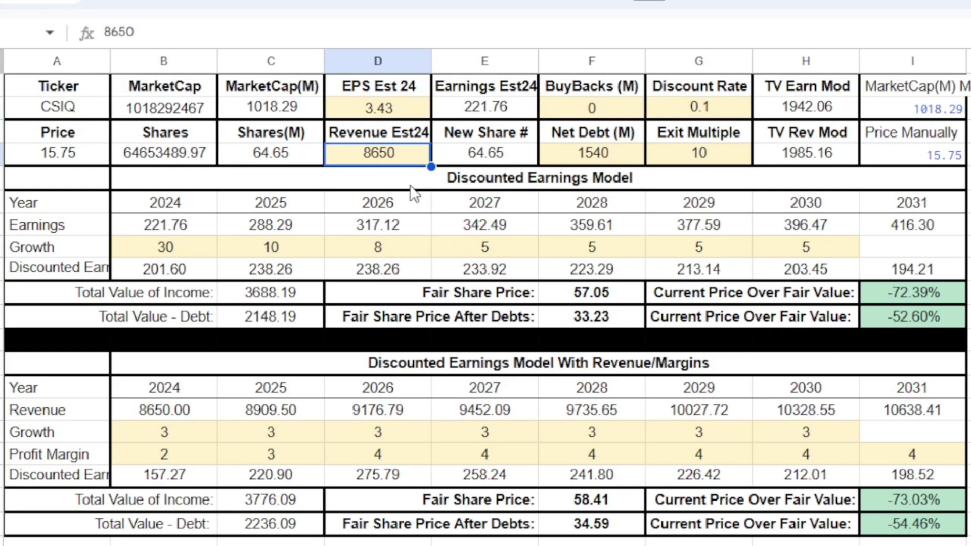
Review the buybacks, net debt, discount rate and exit multiple assumptions of the CSIQ valuation
click(592, 110)
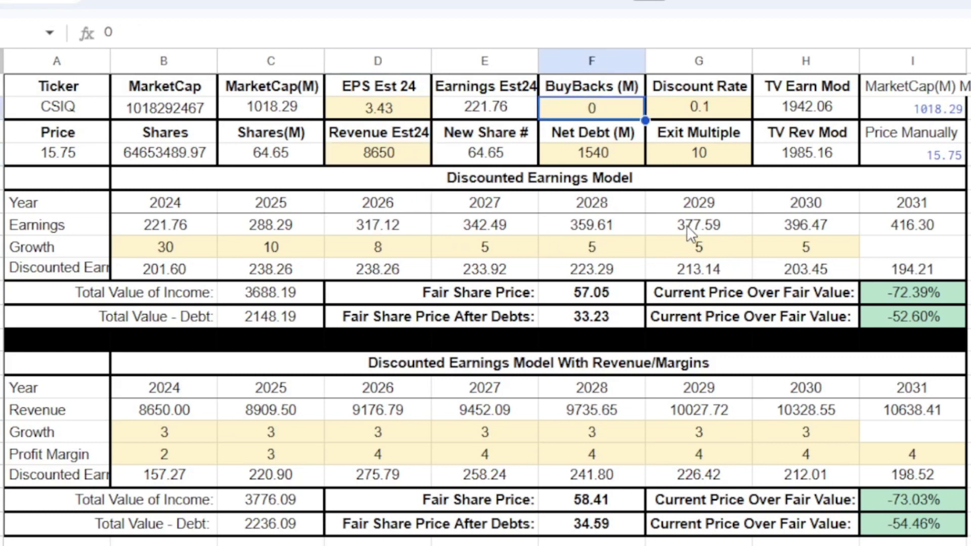
click(605, 161)
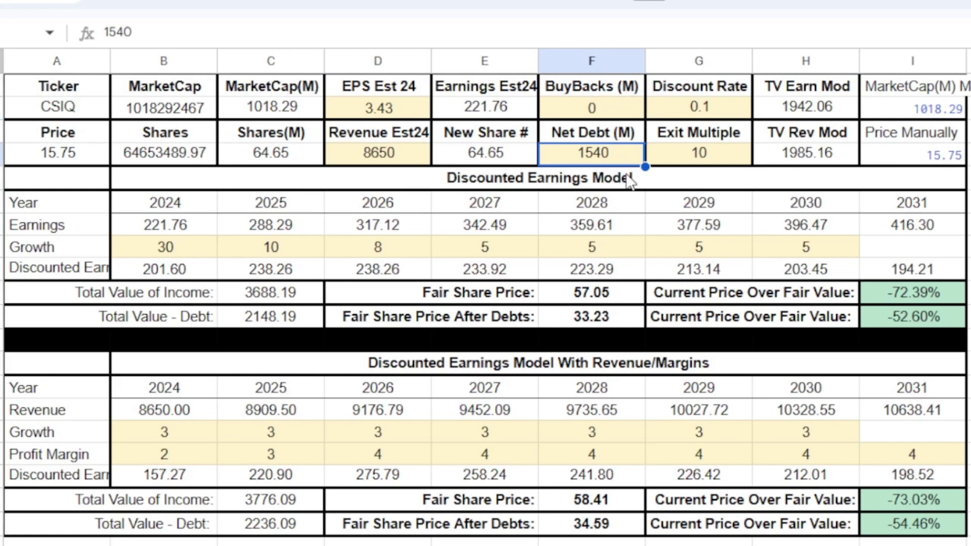
click(707, 109)
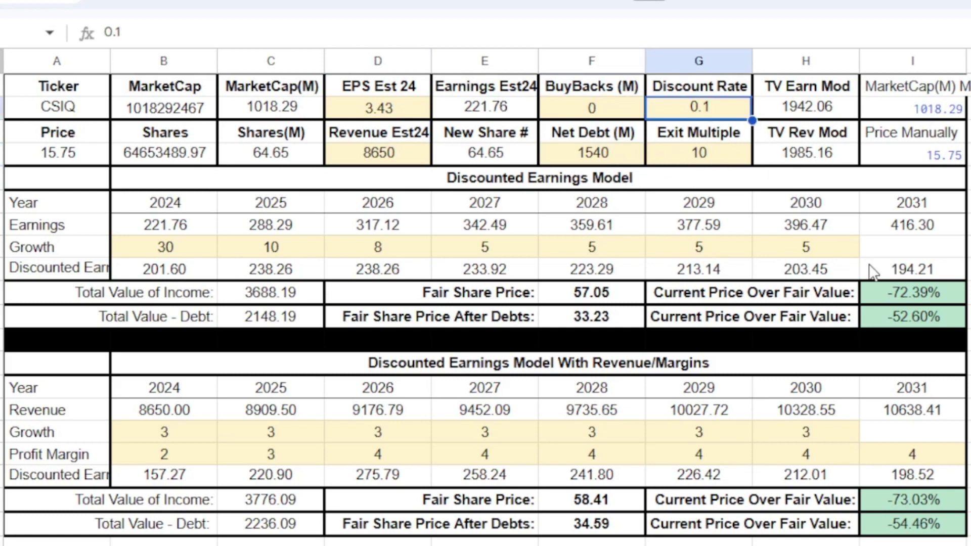
click(722, 154)
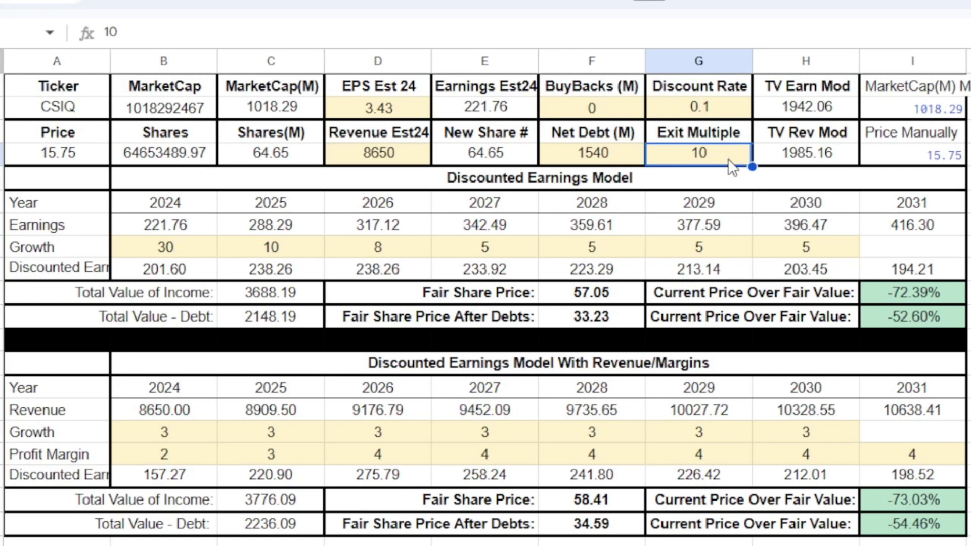
key(Right)
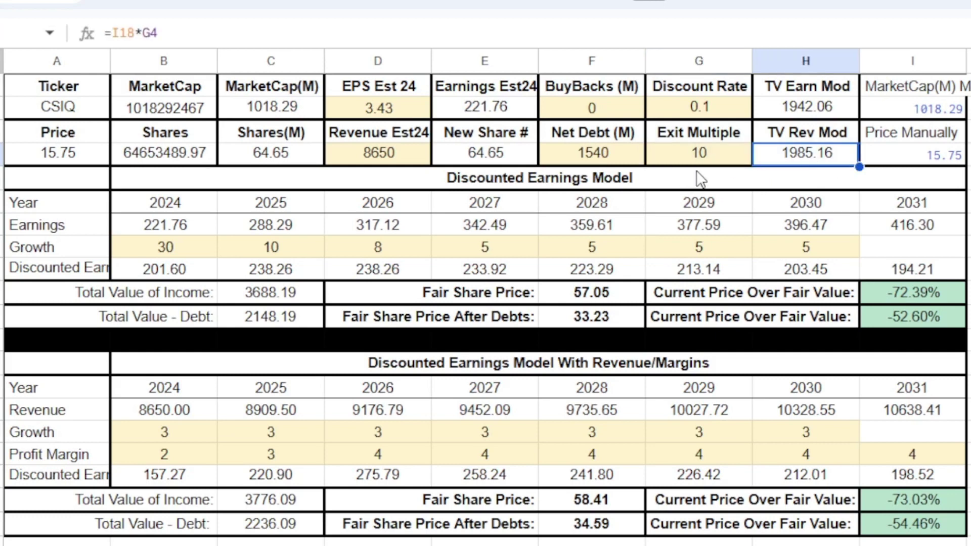
click(679, 161)
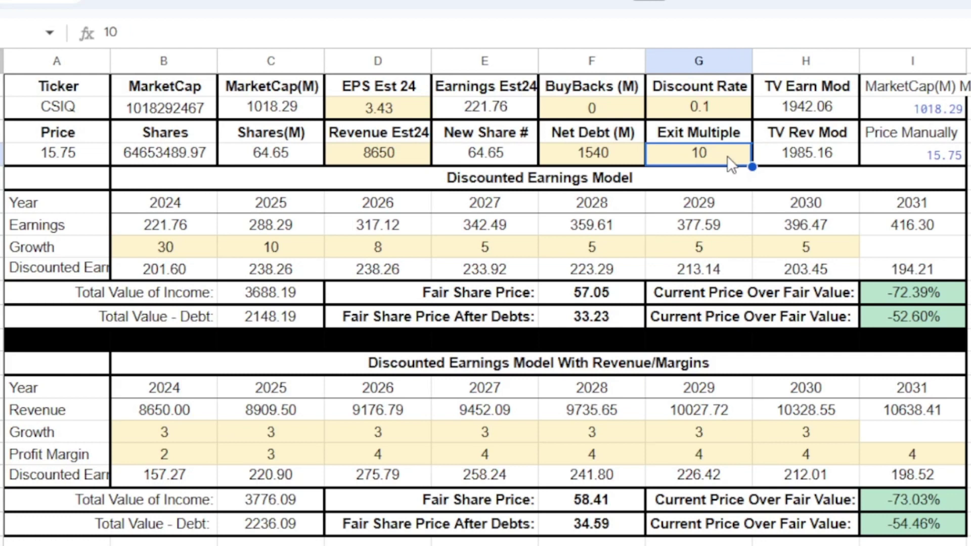
Review the yearly growth rates from 2024 to 2030 in the Discounted Earnings Model
click(166, 248)
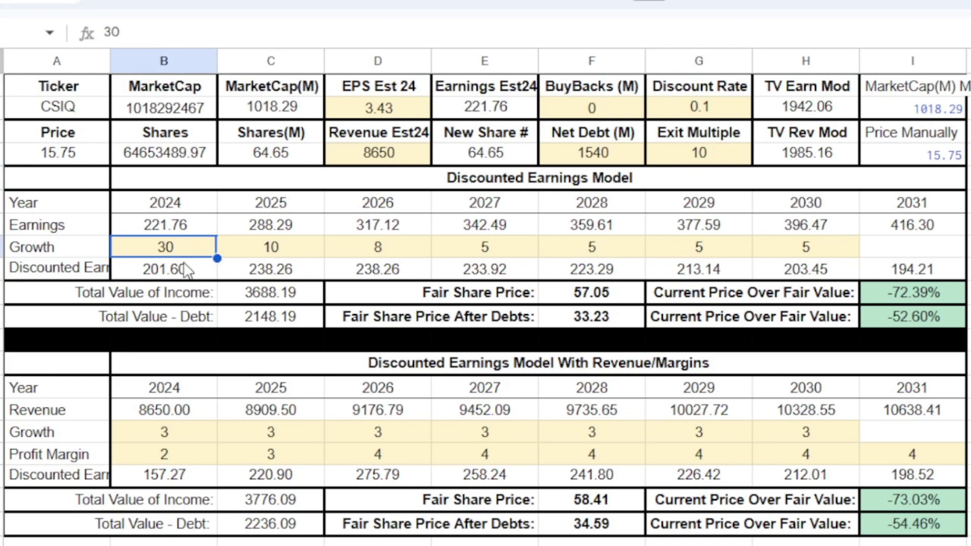
drag(184, 247, 809, 248)
click(906, 246)
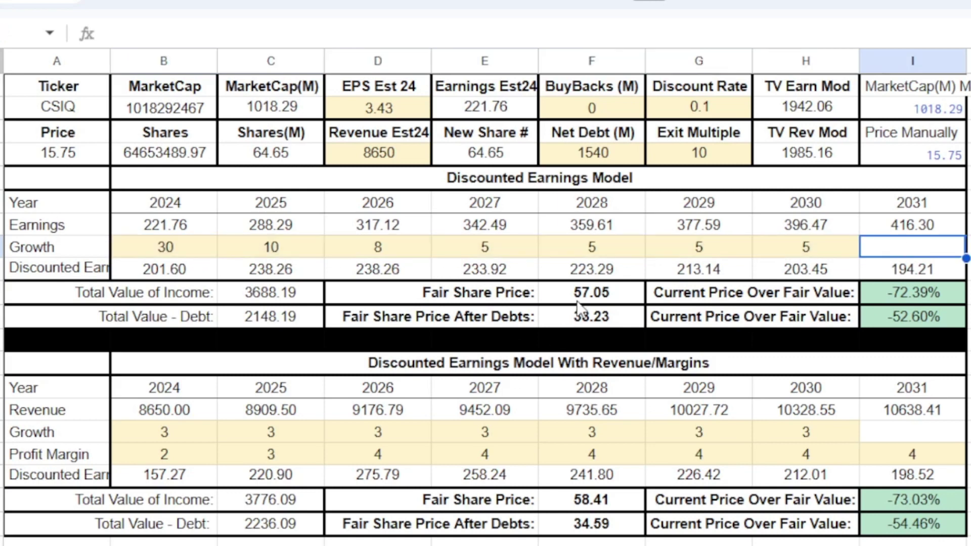
click(558, 298)
drag(558, 300, 574, 323)
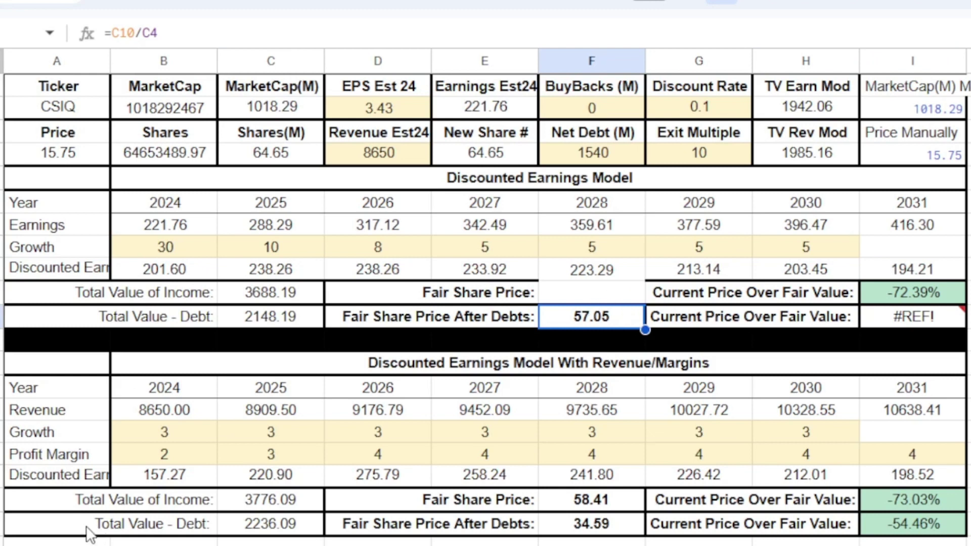
key(ctrl+z)
Compare the fair share price with the fair share price after debts in the Discounted Earnings Model
click(592, 301)
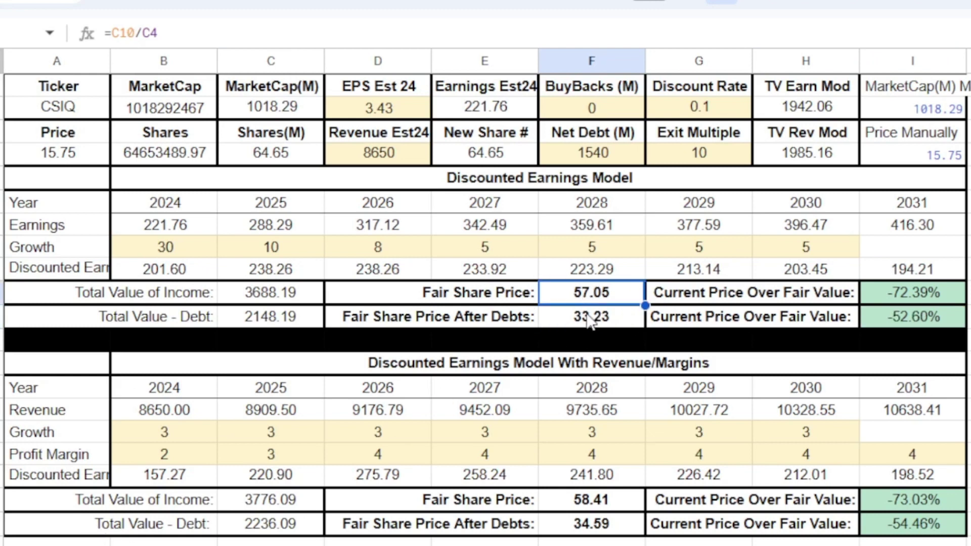
click(596, 318)
click(598, 298)
click(601, 316)
click(599, 293)
click(606, 316)
click(608, 298)
mouse_move(613, 324)
mouse_down()
mouse_move(597, 298)
mouse_move(622, 318)
mouse_up()
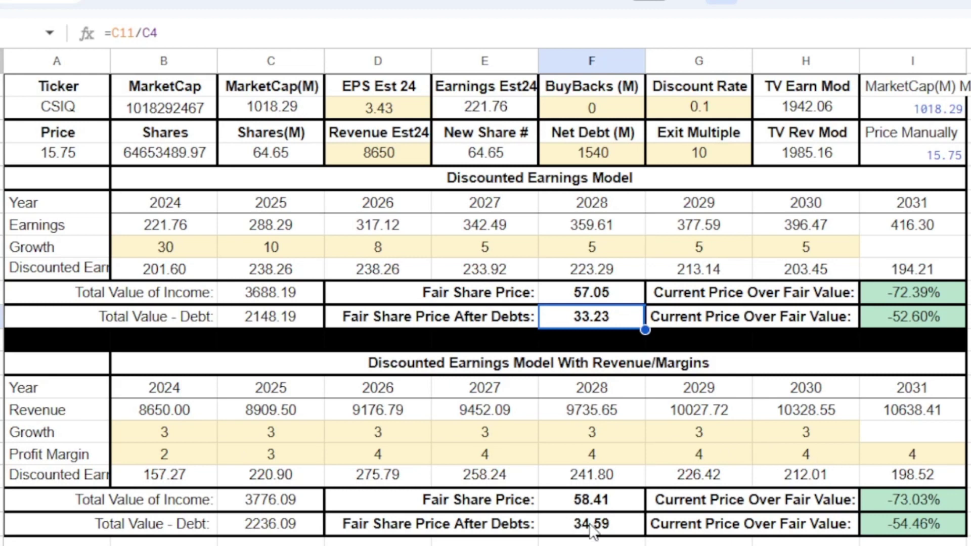
Examine the fair share prices and the 2024 to 2031 profit margins in the Discounted Earnings Model With Revenue/Margins
drag(586, 498, 597, 537)
drag(298, 454, 854, 455)
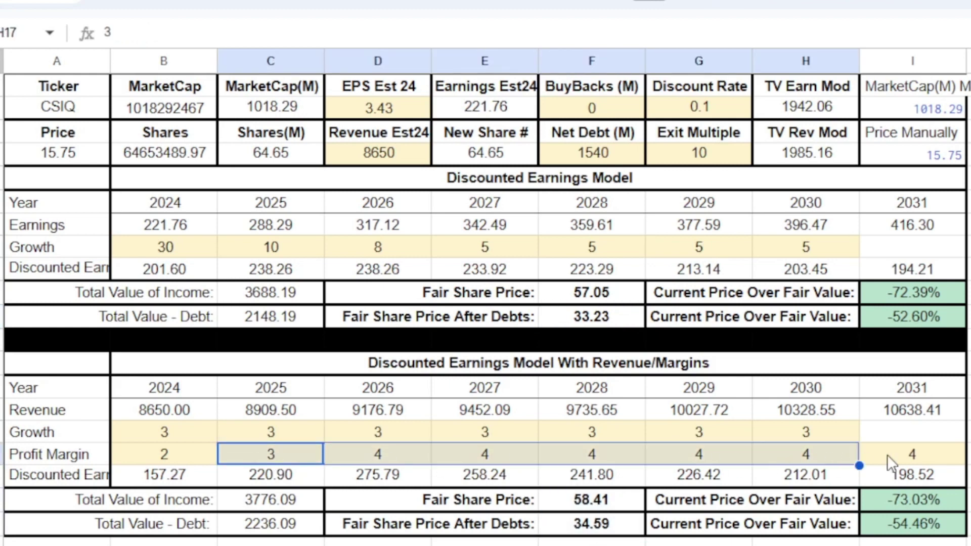
click(881, 454)
drag(300, 455, 915, 447)
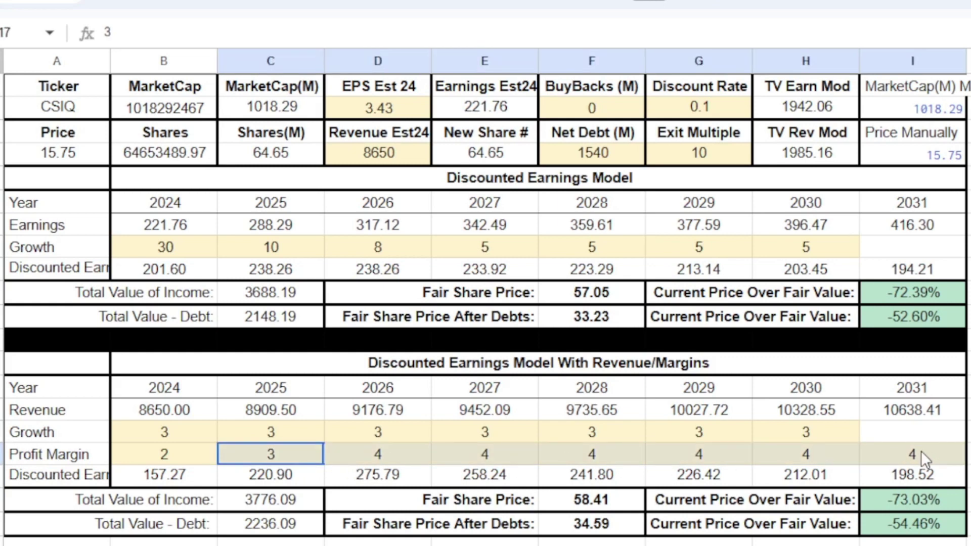
click(911, 438)
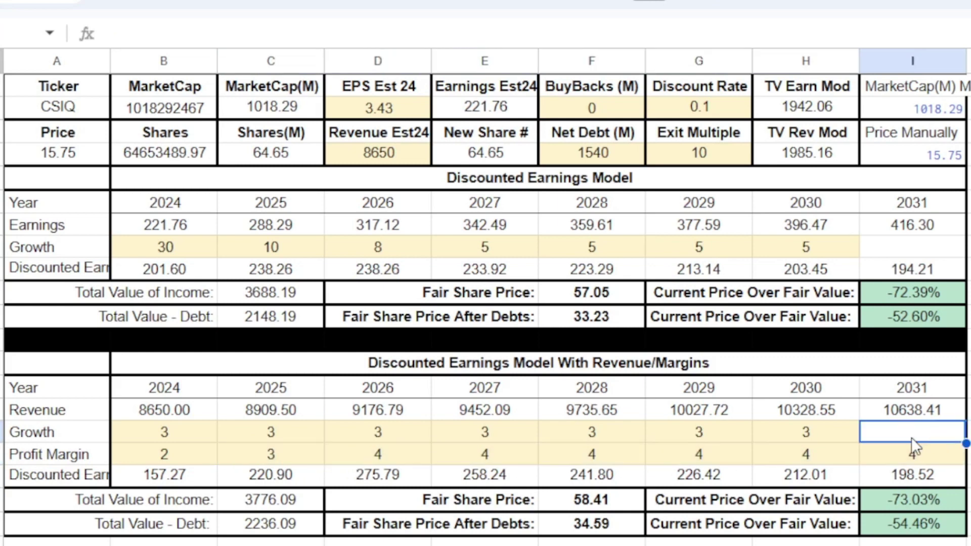
click(172, 454)
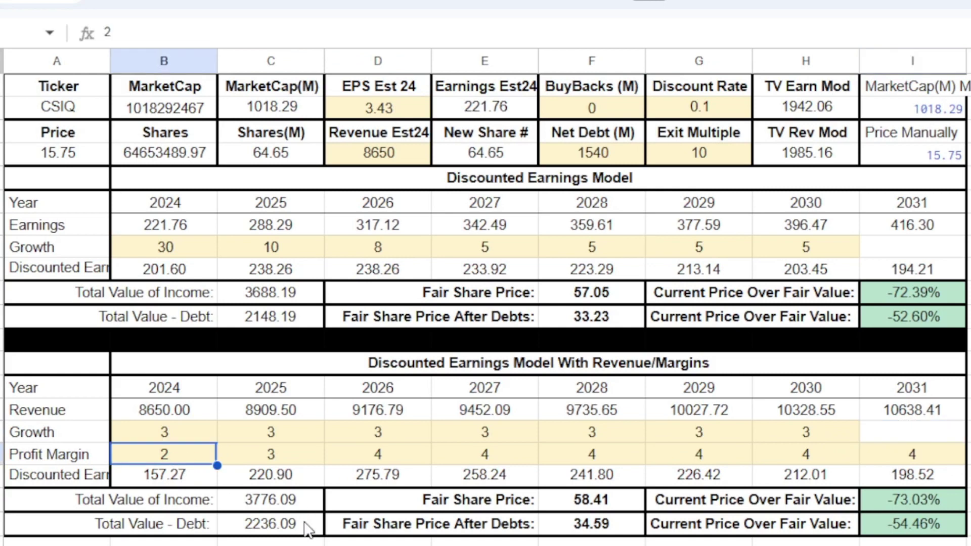
click(309, 457)
key(Right)
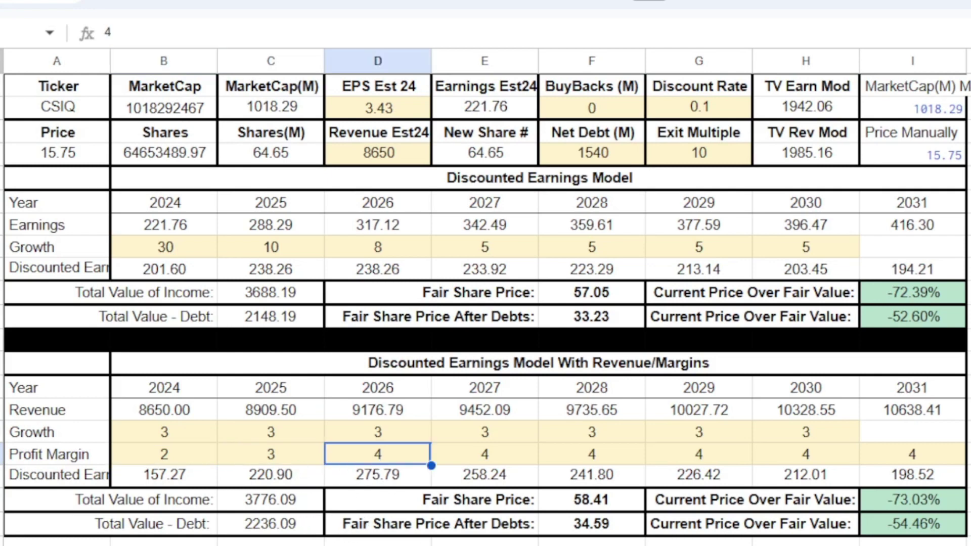
drag(407, 456, 936, 453)
click(923, 439)
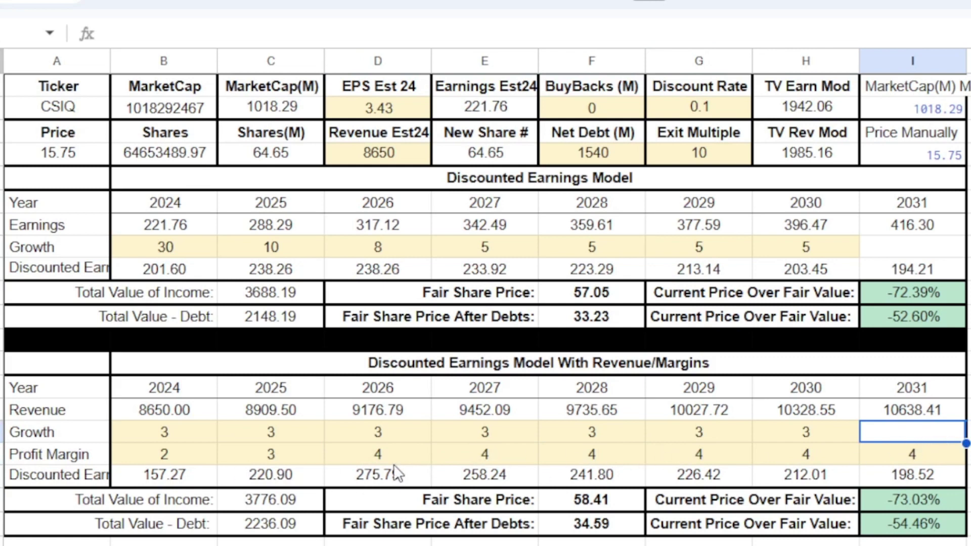
Review the yearly revenue growth rates from 2024 to 2030 in the revenue and margins model
drag(159, 433, 842, 431)
click(886, 417)
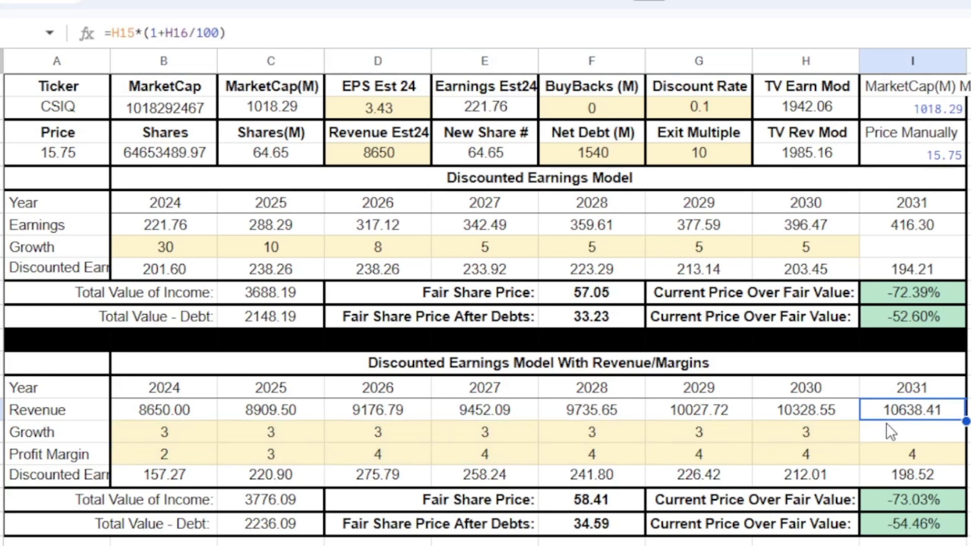
click(210, 435)
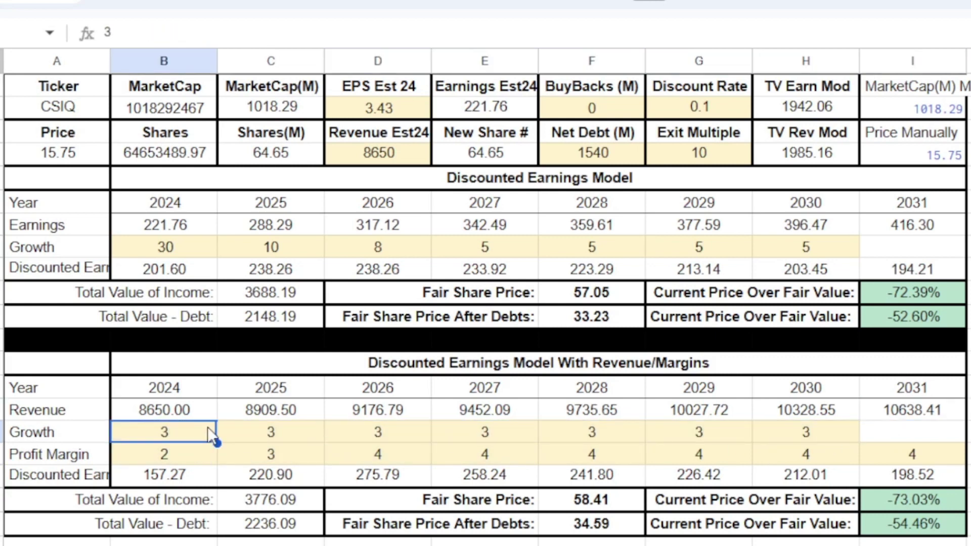
Set the revenue growth to 18 for 2024 and 5 for 2025 in the revenue and margins model
text(18)
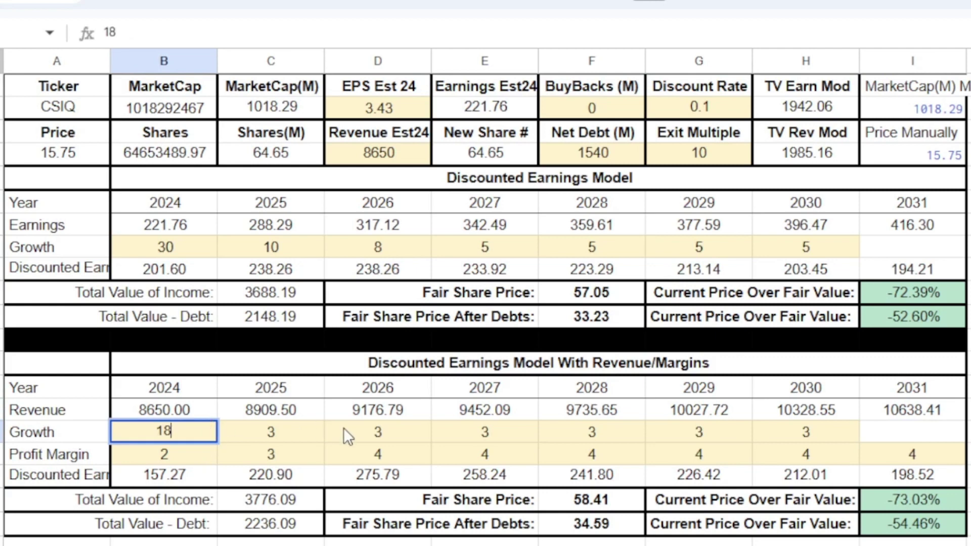
click(341, 457)
click(281, 432)
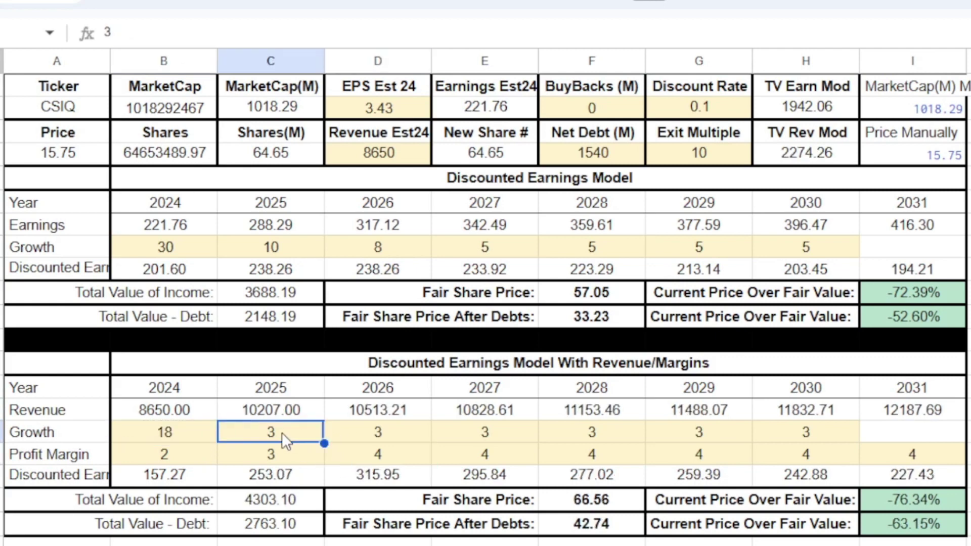
text(5)
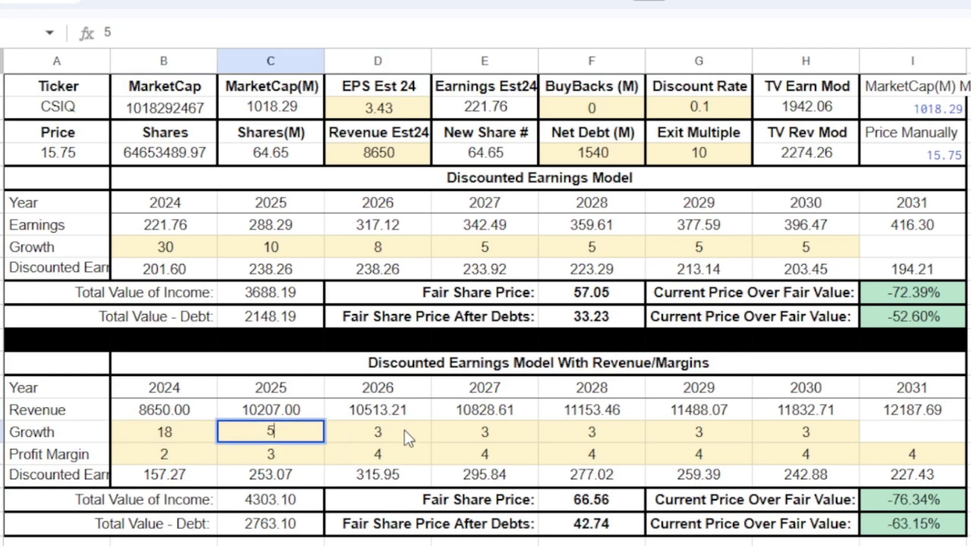
key(Tab)
Check the profit margins from 2024 to 2027 in the revenue and margins model against the revised revenue growth
click(484, 474)
click(283, 455)
click(205, 456)
click(283, 455)
click(416, 453)
click(502, 447)
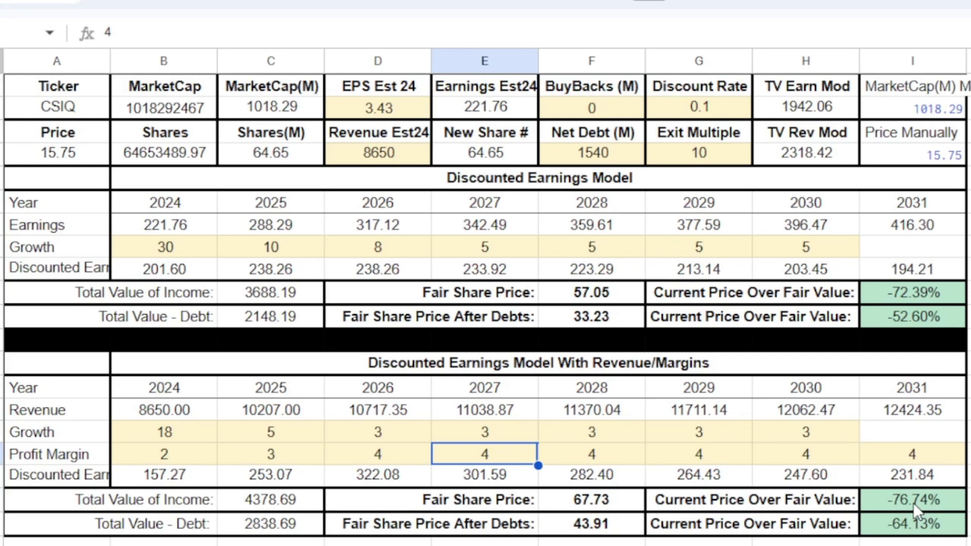
Review both valuation models as a whole, comparing their current price over fair value with the earnings and growth assumptions
drag(897, 518, 63, 95)
click(271, 202)
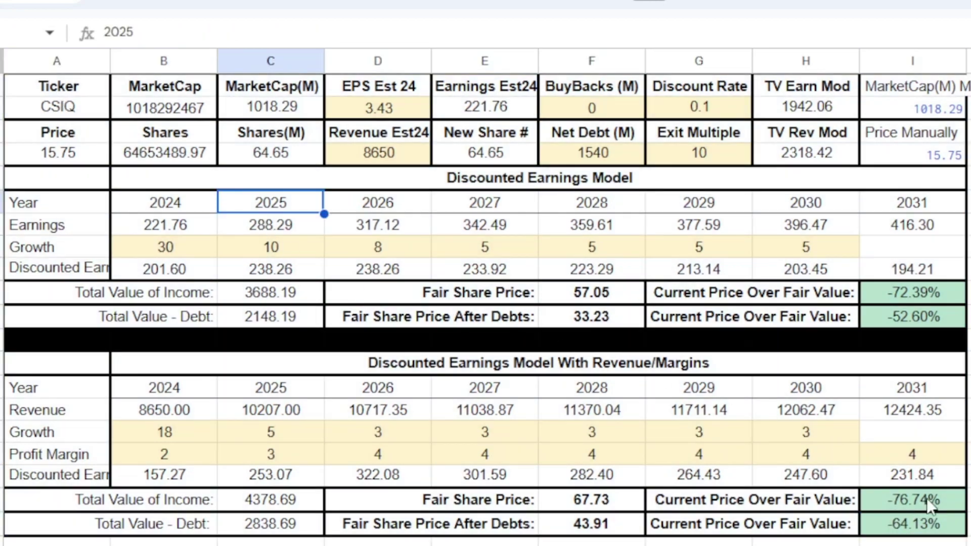
drag(936, 526, 56, 97)
click(294, 223)
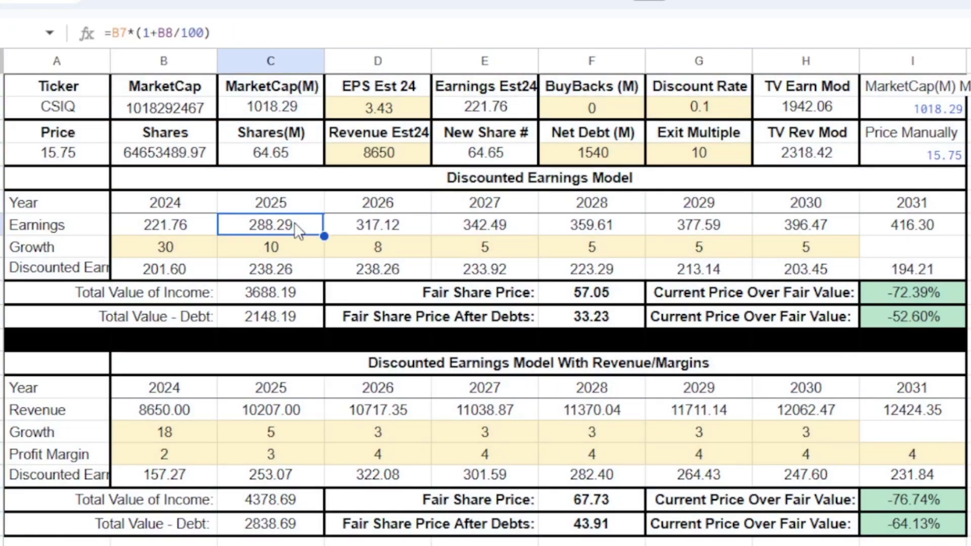
drag(71, 92, 906, 509)
click(724, 248)
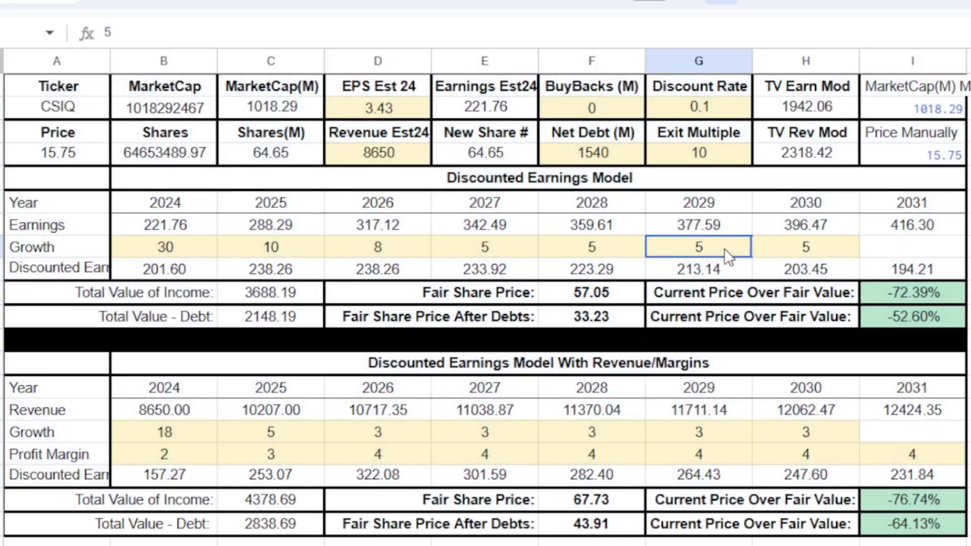